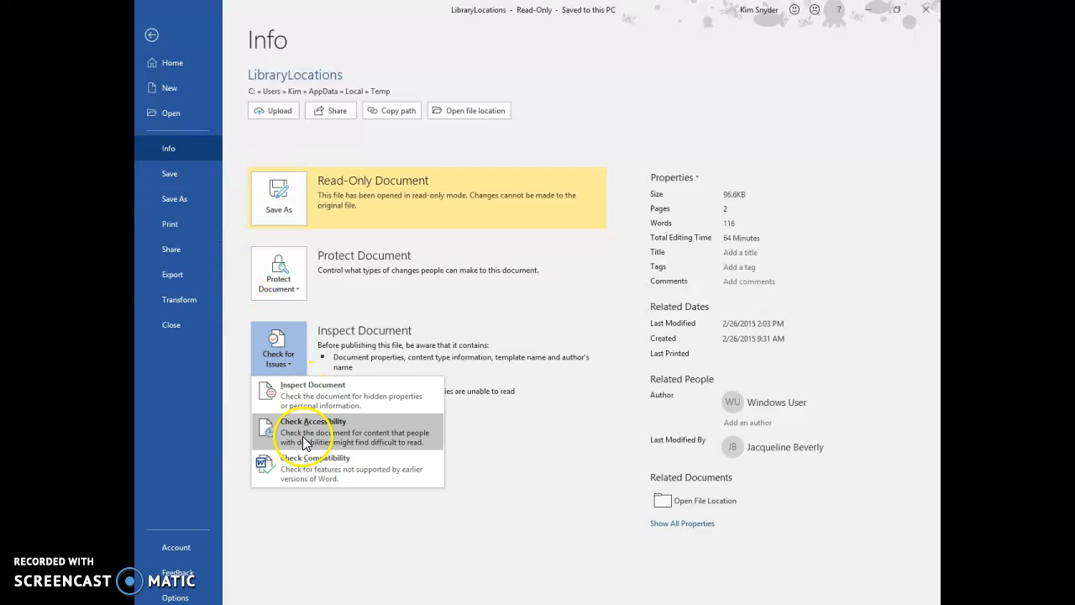
# Run the accessibility check on the document and select the flagged Picture 2, the Waldorf login screenshot
pyautogui.click(303, 424)
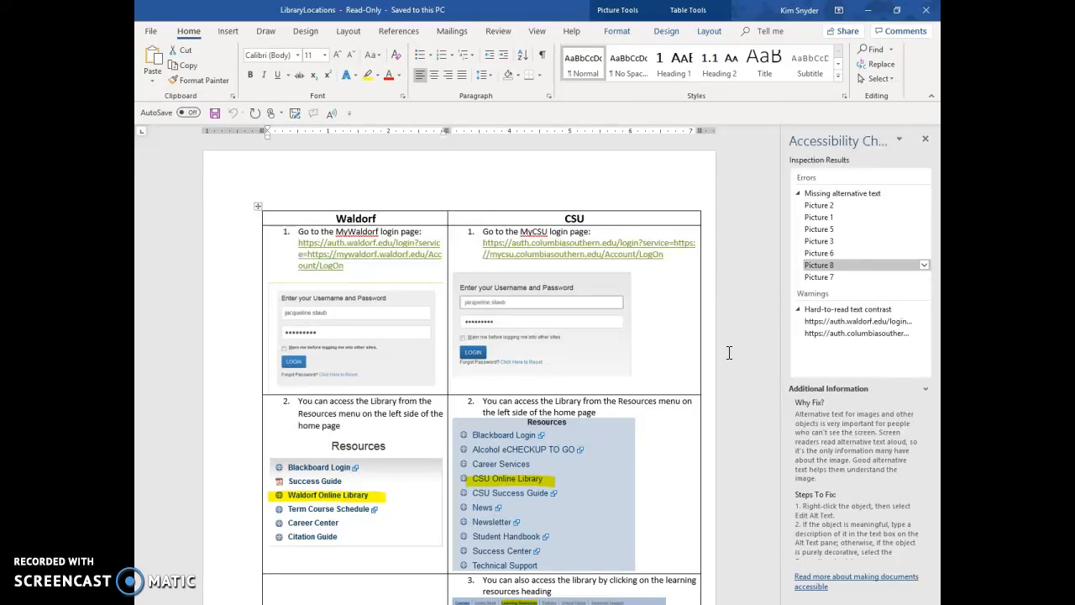
pyautogui.click(831, 193)
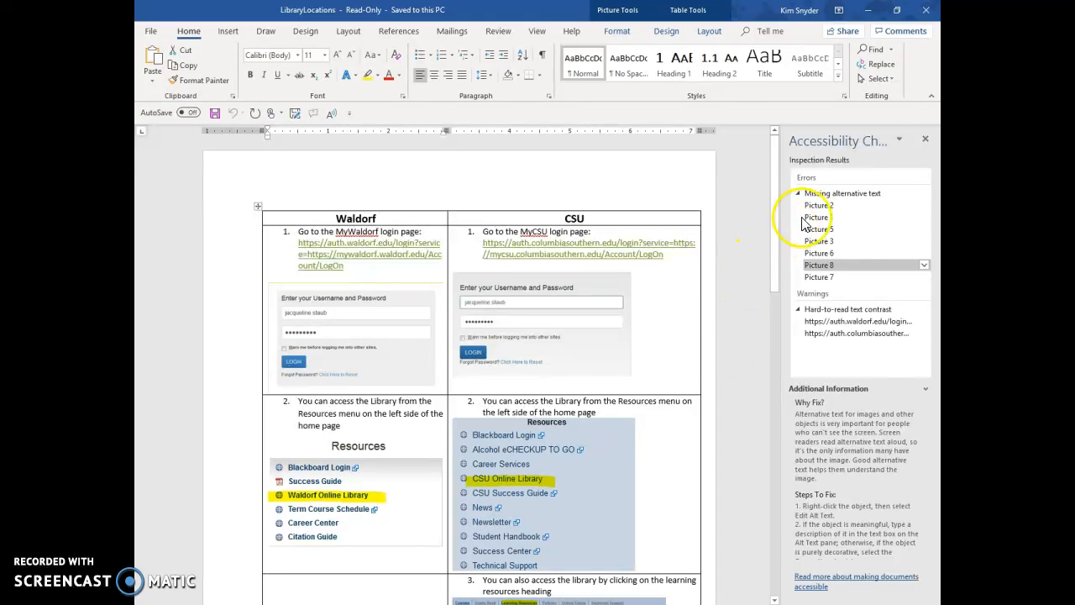
pyautogui.click(826, 207)
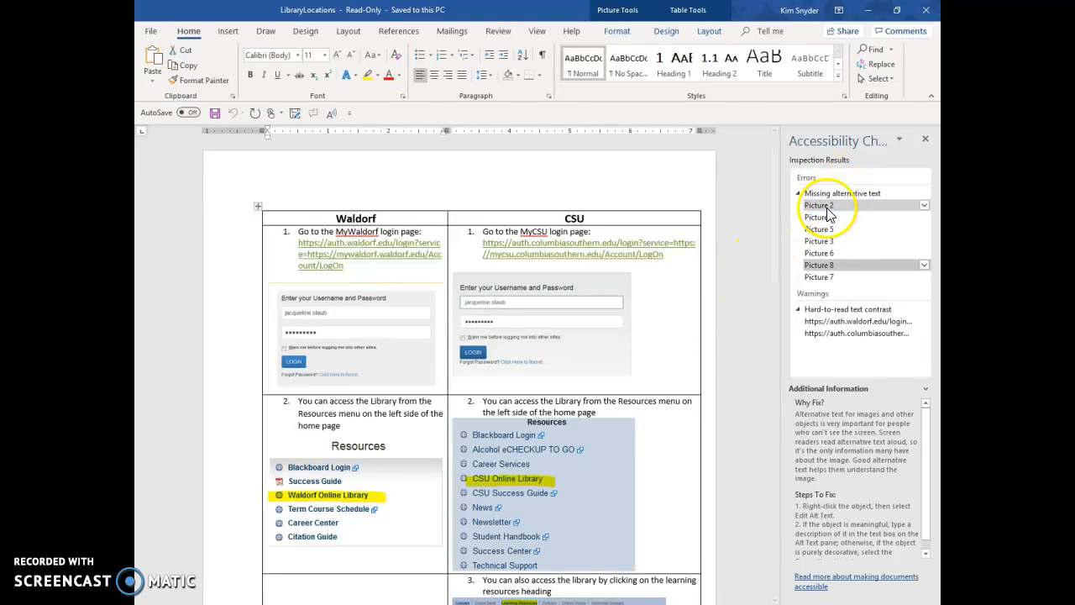
pyautogui.click(353, 339)
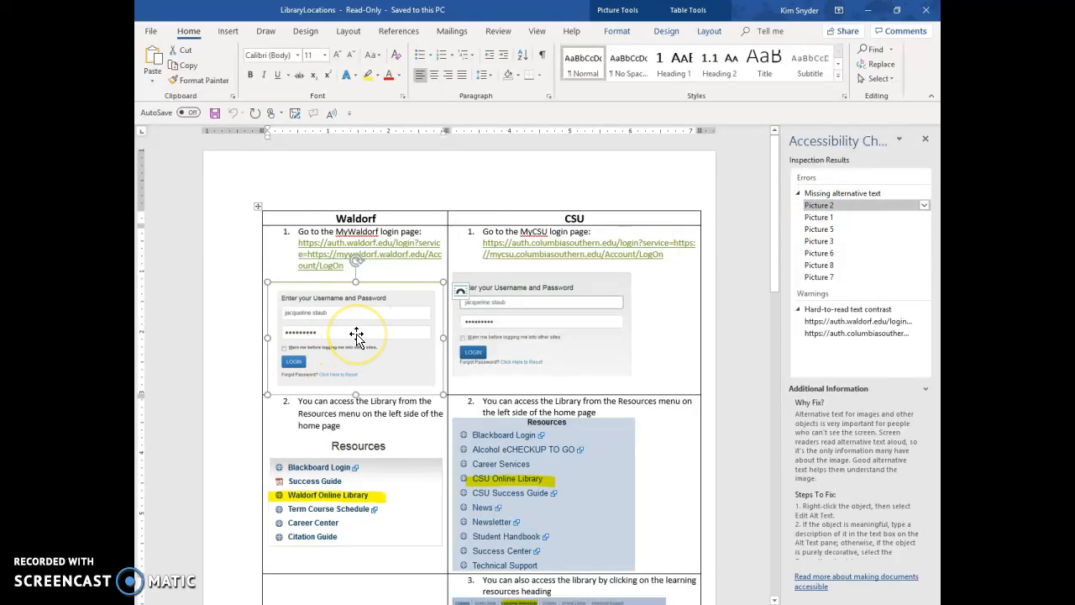
# Add the alt text "myWaldorf login screen" to the login picture in the Waldorf column
pyautogui.rightClick(357, 336)
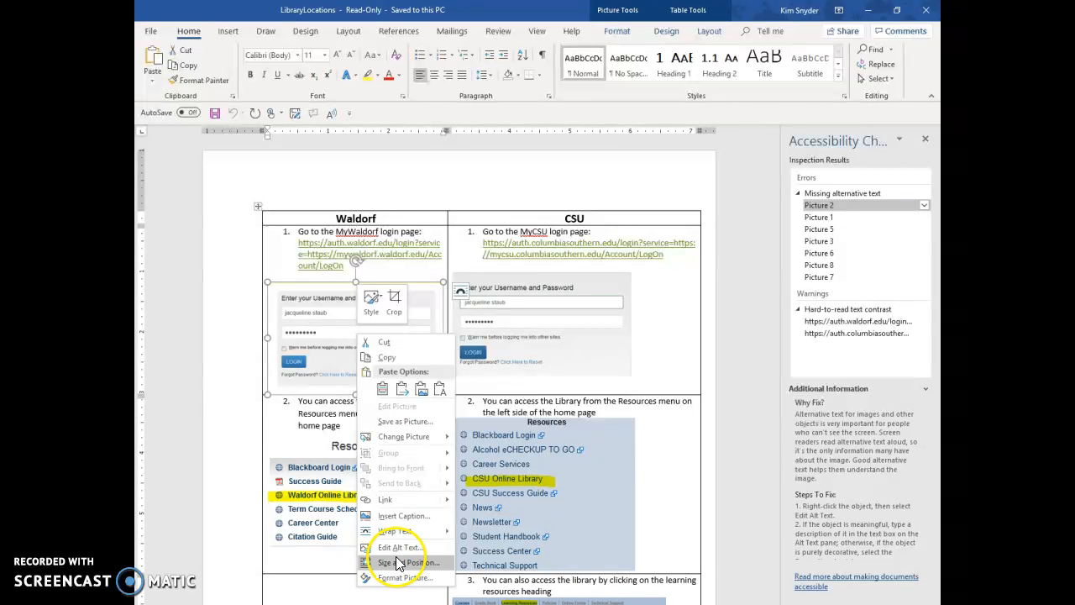
pyautogui.click(396, 547)
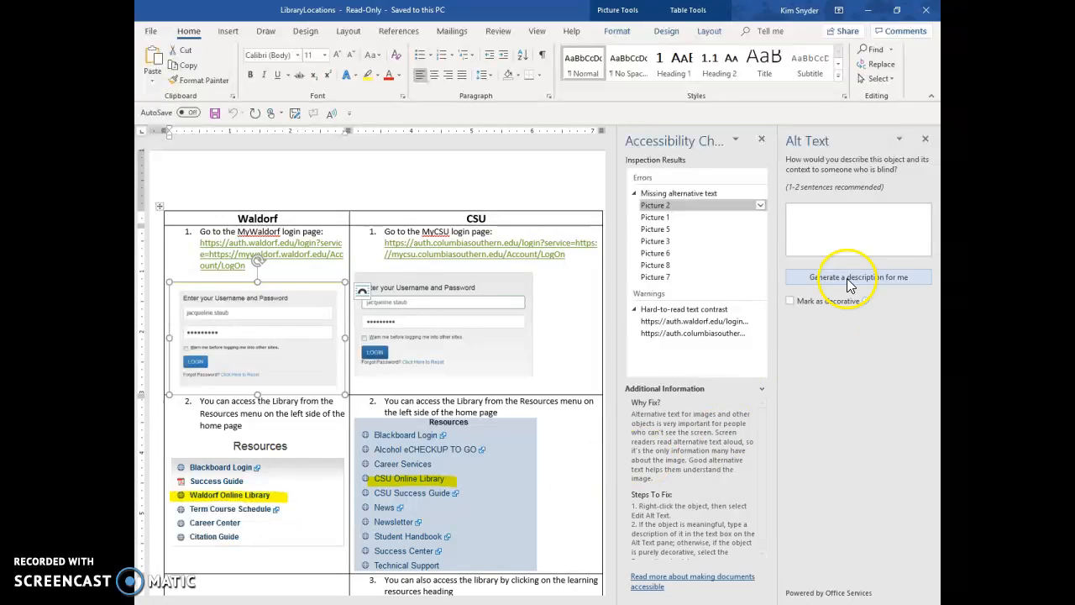
pyautogui.click(856, 224)
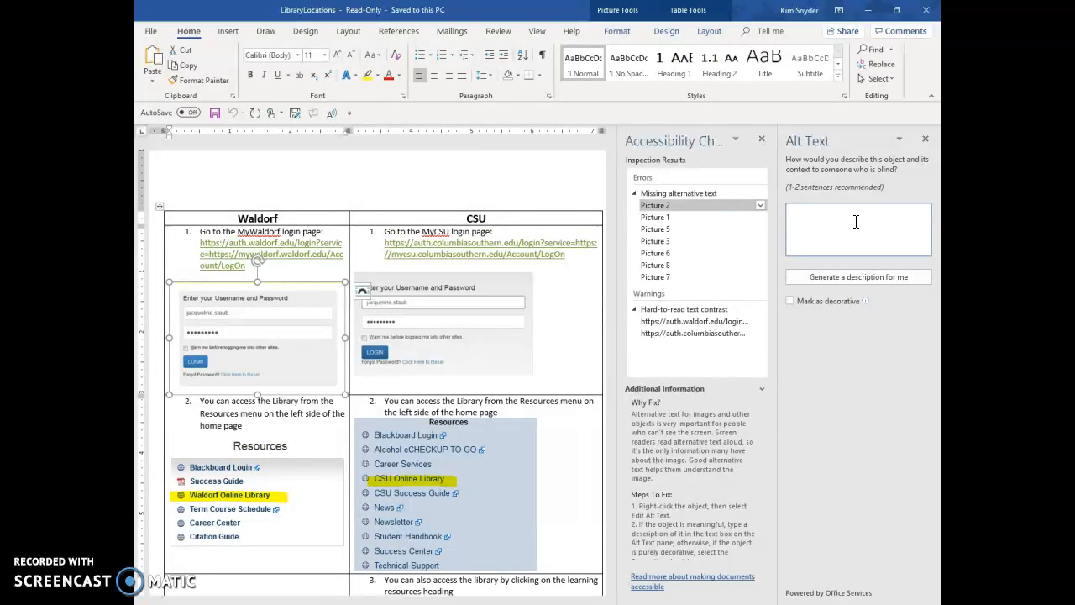
pyautogui.write('my')
pyautogui.press('BackSpace')
pyautogui.write('Wal')
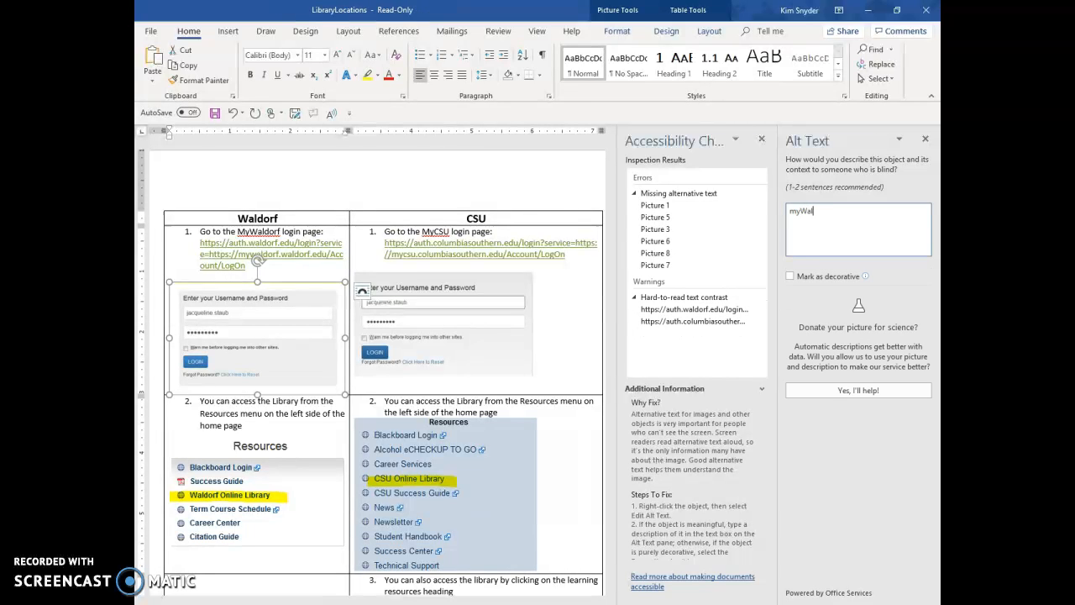
pyautogui.write('dorf login screen')
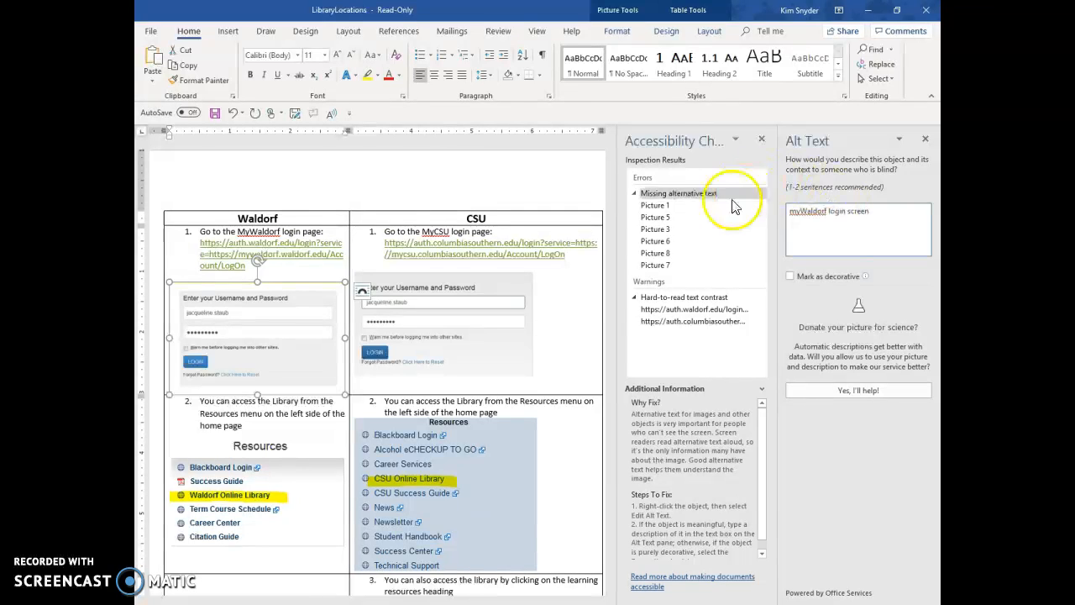
# Find the flagged Picture 1, the login screenshot in the CSU column, and give it the alt text "myCSU login screen"
pyautogui.click(659, 218)
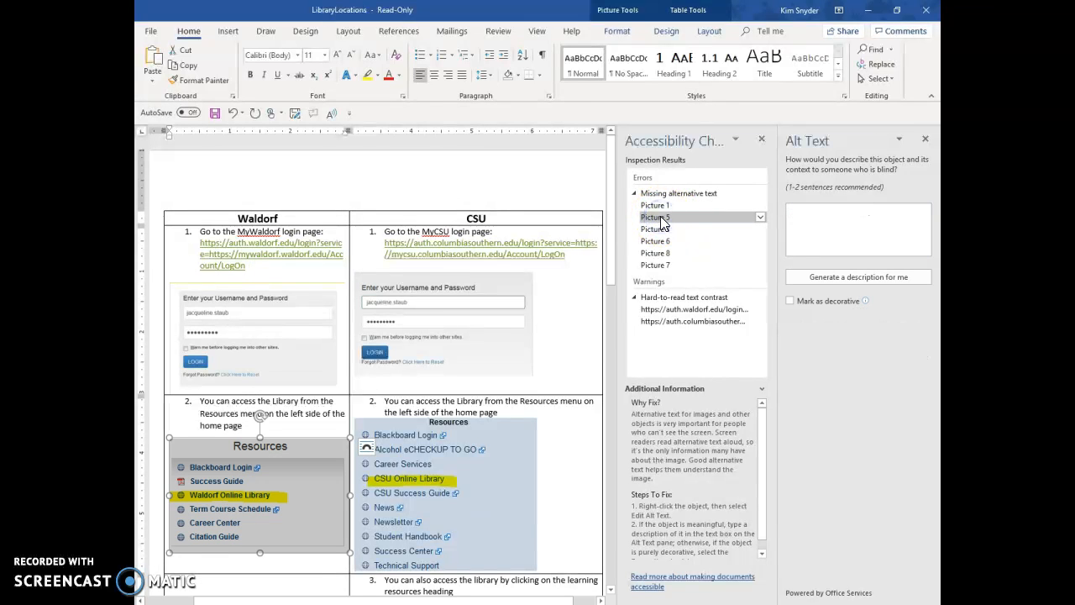
pyautogui.click(656, 228)
pyautogui.click(659, 242)
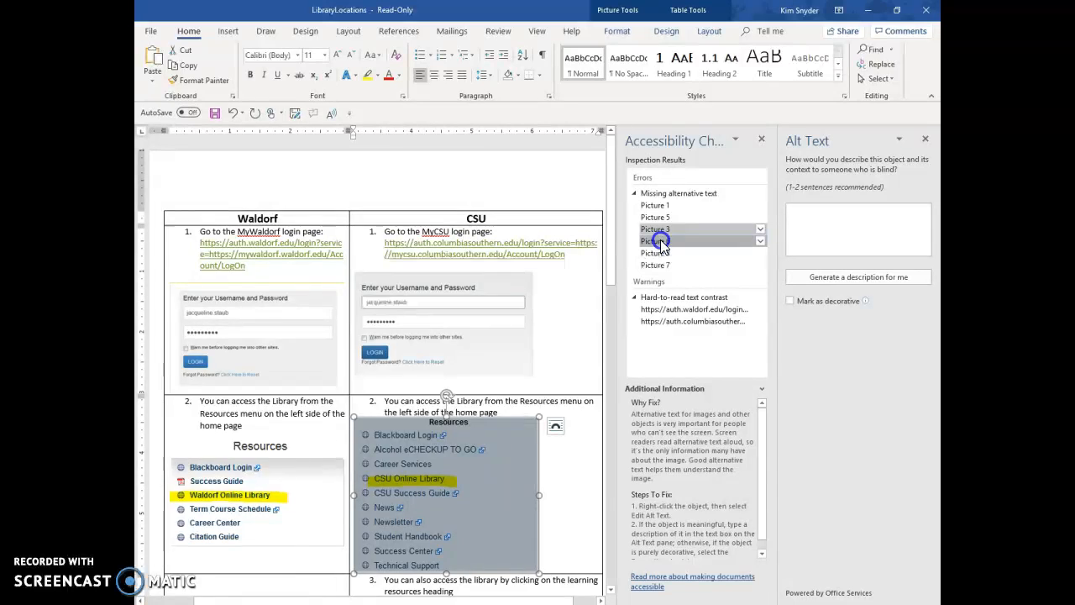
pyautogui.click(663, 206)
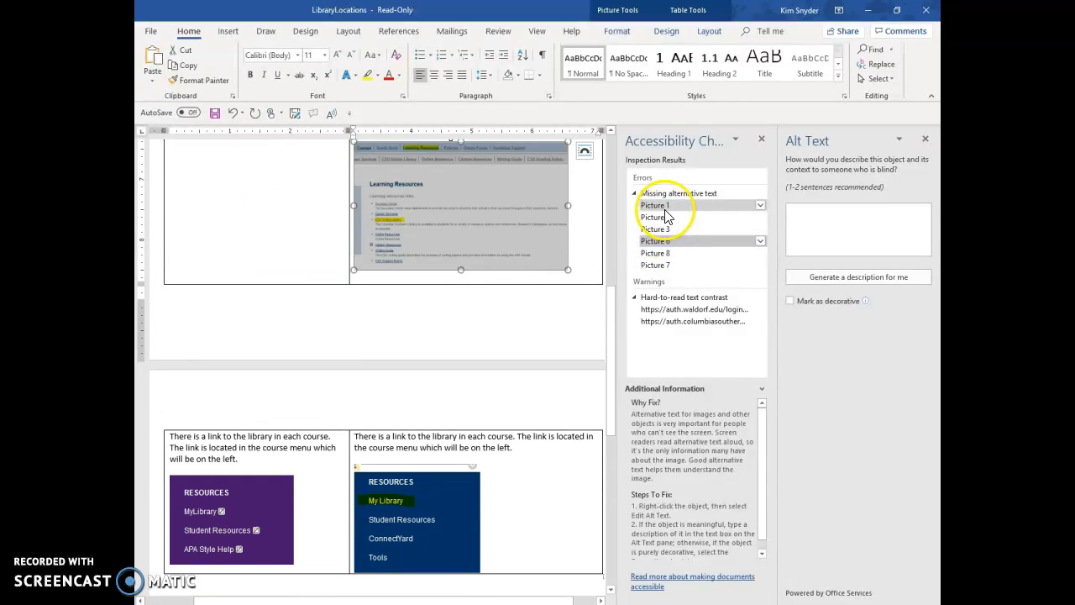
pyautogui.click(665, 208)
pyautogui.click(463, 225)
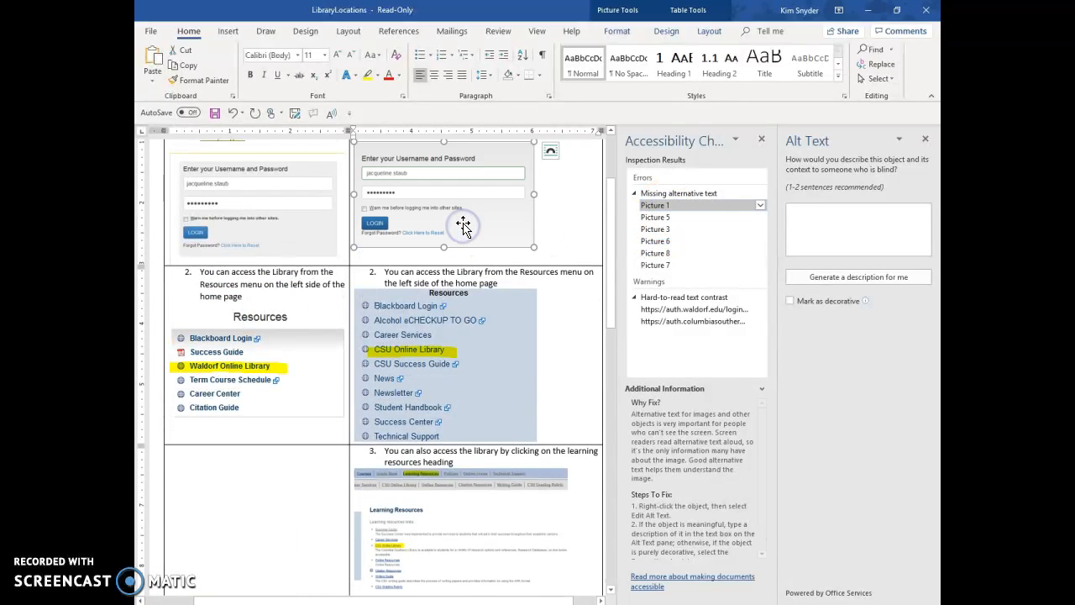
pyautogui.click(854, 215)
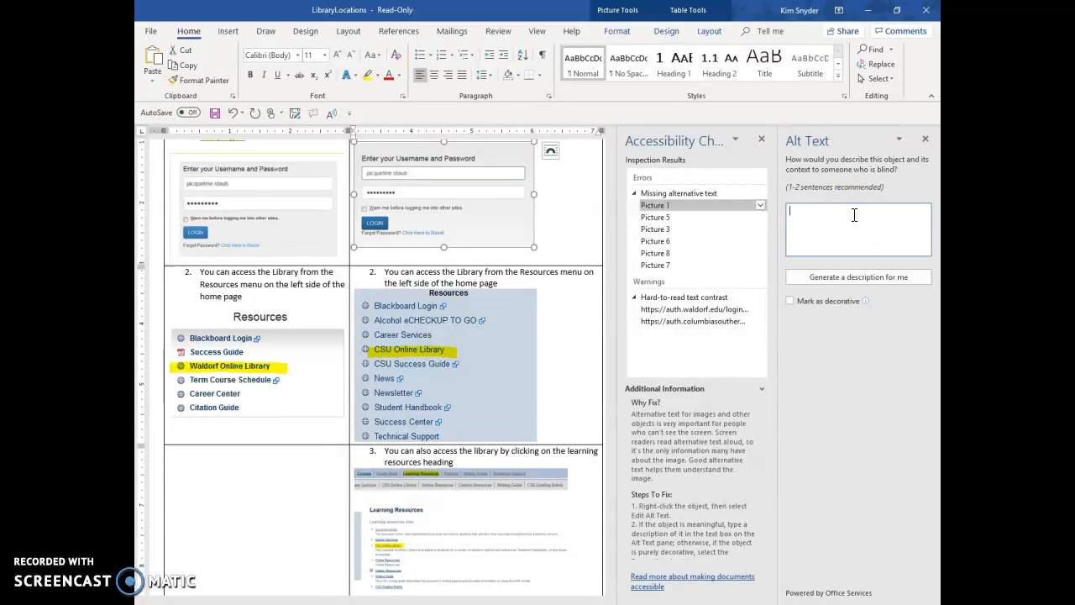
pyautogui.write('my')
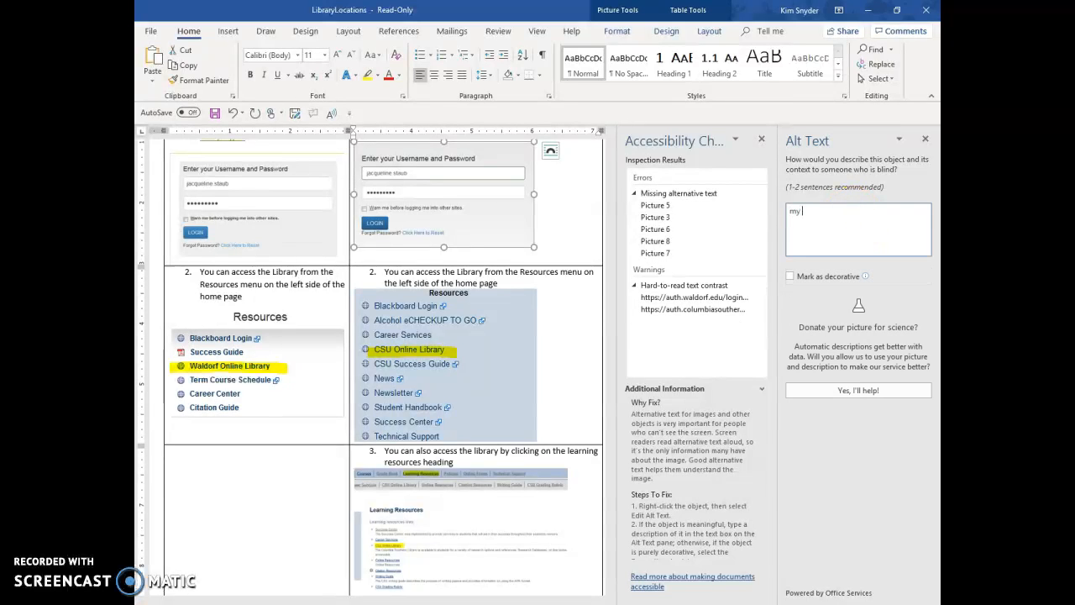
pyautogui.write('CSU login screen')
# Add the alt text "Waldorf Online Library" to the flagged Picture 5, the Resources menu picture in the Waldorf column
pyautogui.click(656, 216)
pyautogui.click(276, 365)
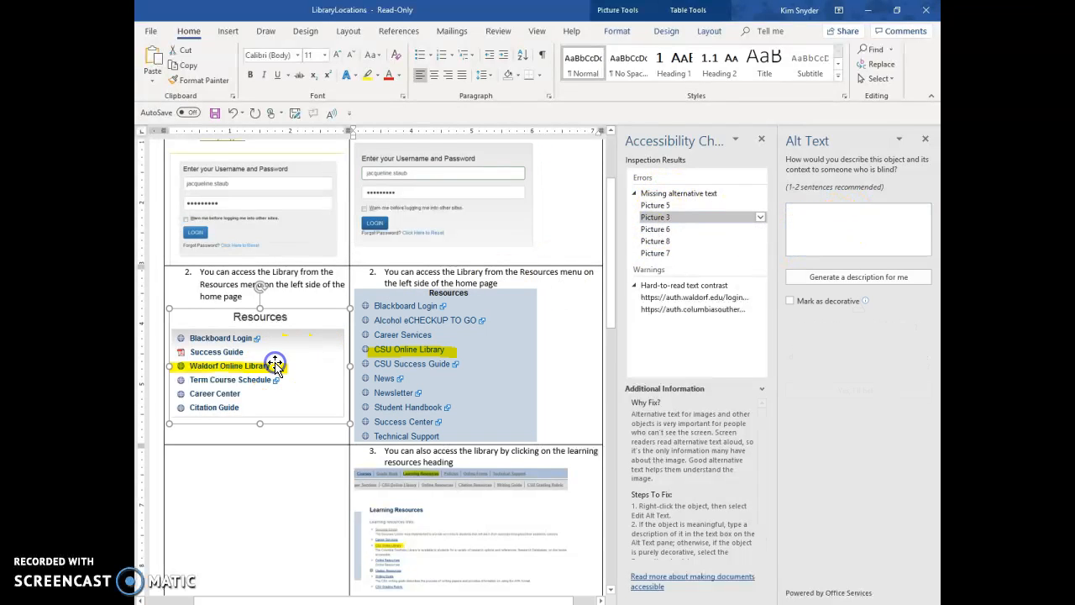
pyautogui.click(446, 363)
pyautogui.click(321, 373)
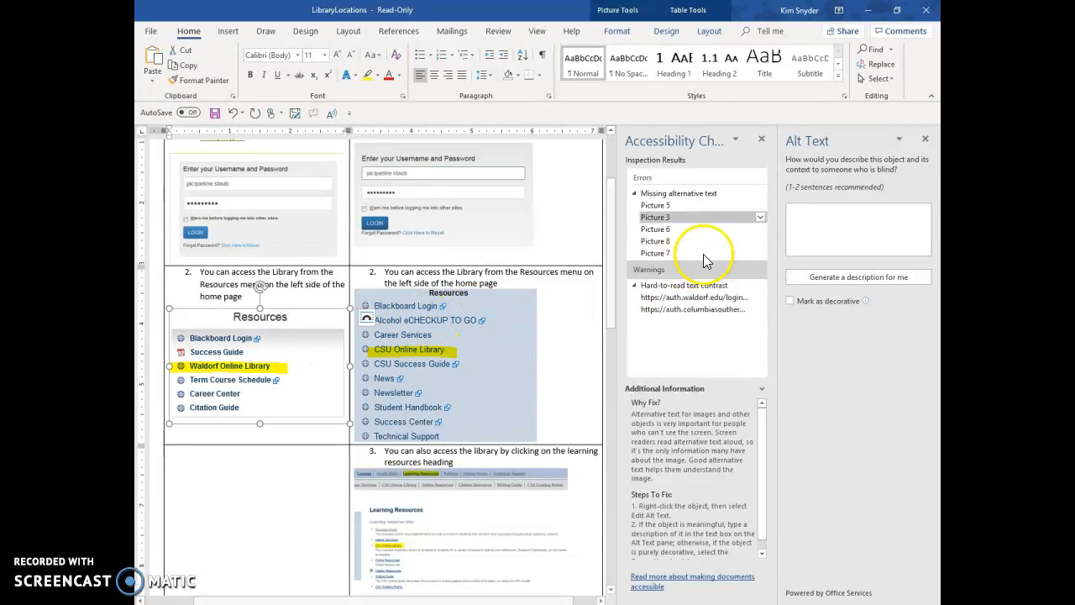
pyautogui.click(659, 207)
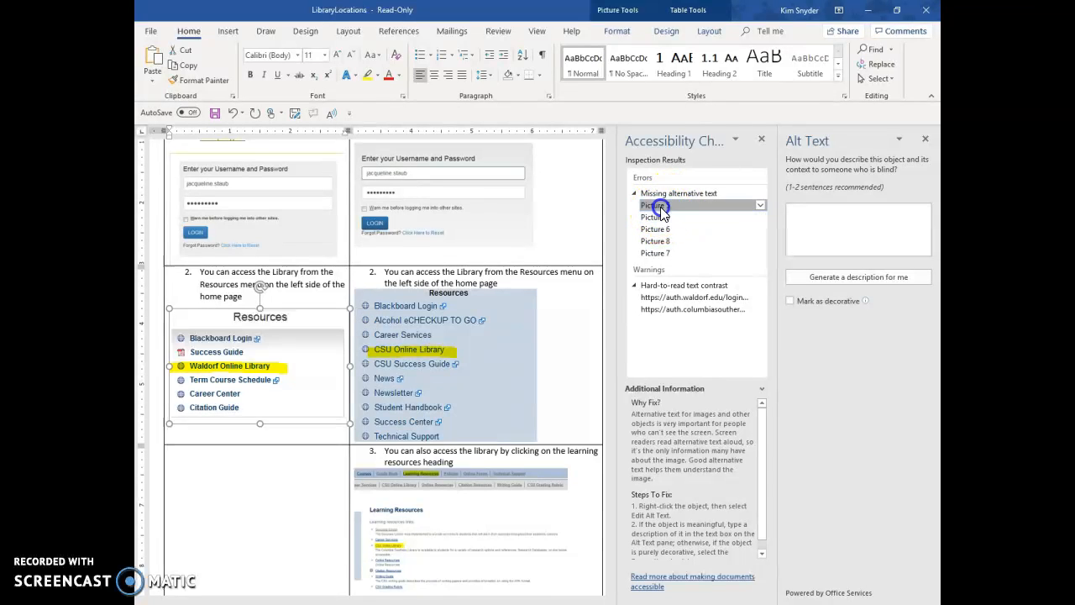
pyautogui.click(808, 217)
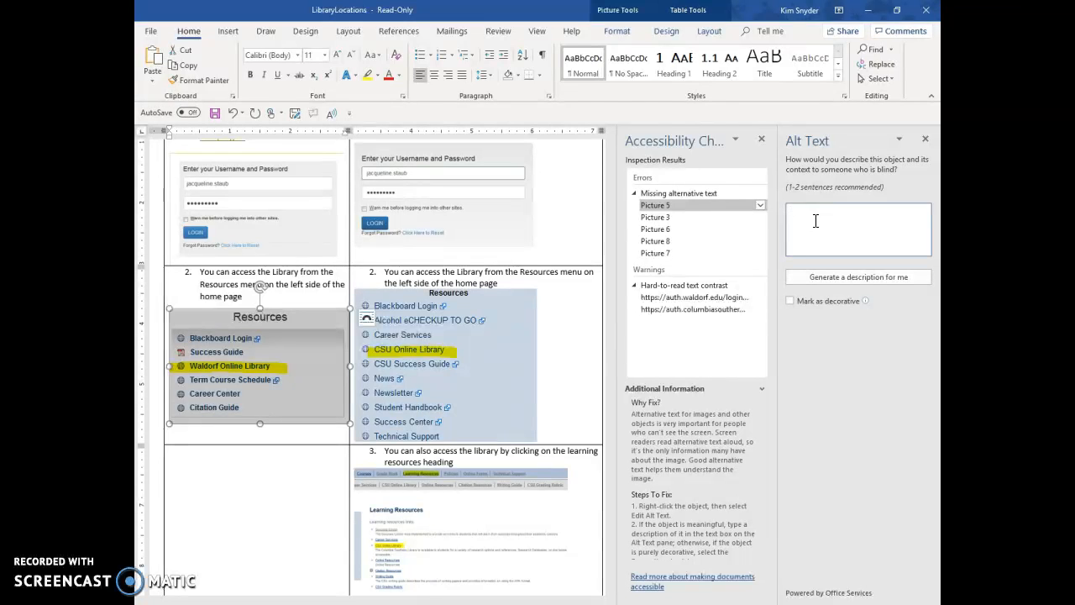
pyautogui.write('Waldorf ')
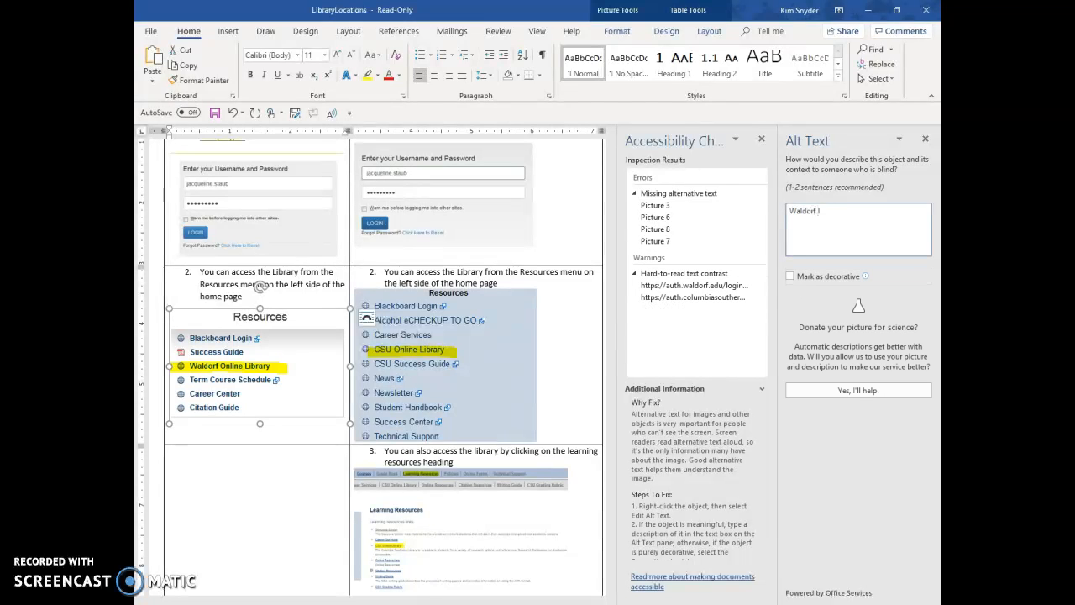
pyautogui.write('Online Library')
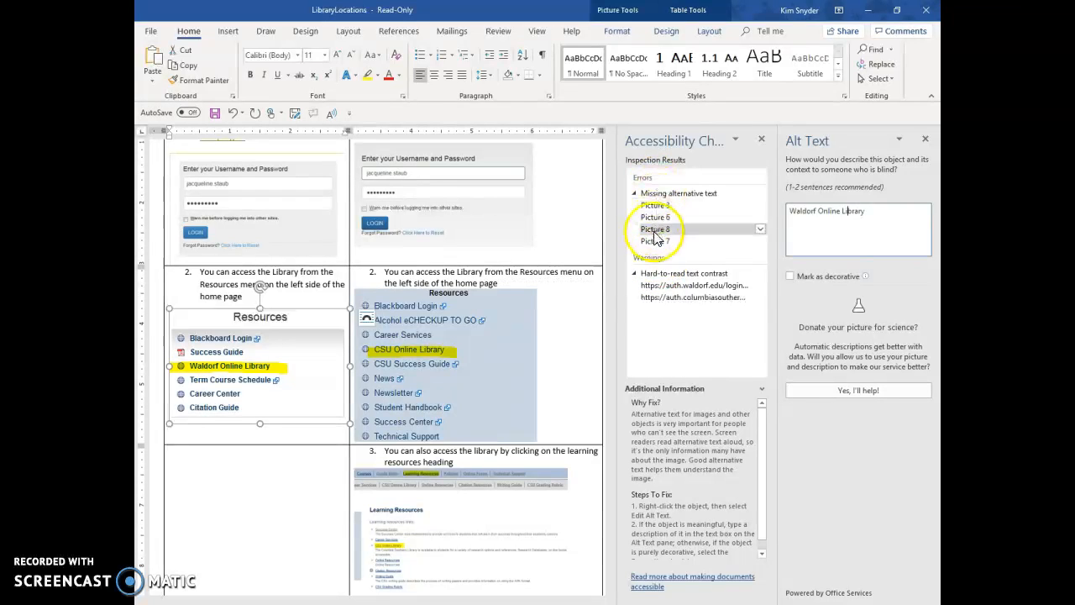
# Select the Waldorf login link flagged for hard-to-read text contrast and change its font color to a standard blue
pyautogui.click(668, 275)
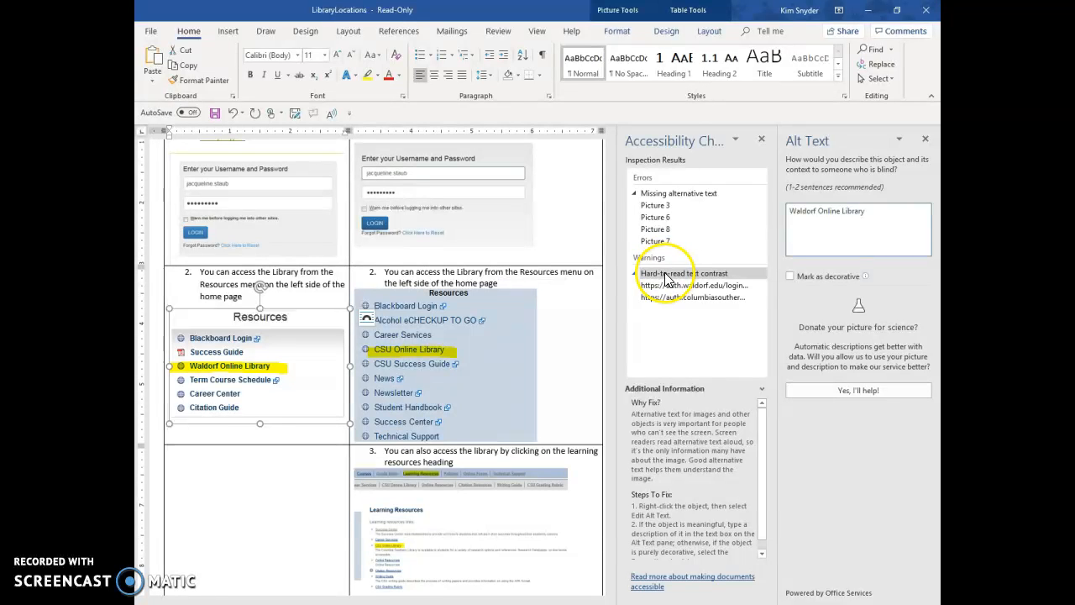
pyautogui.click(668, 287)
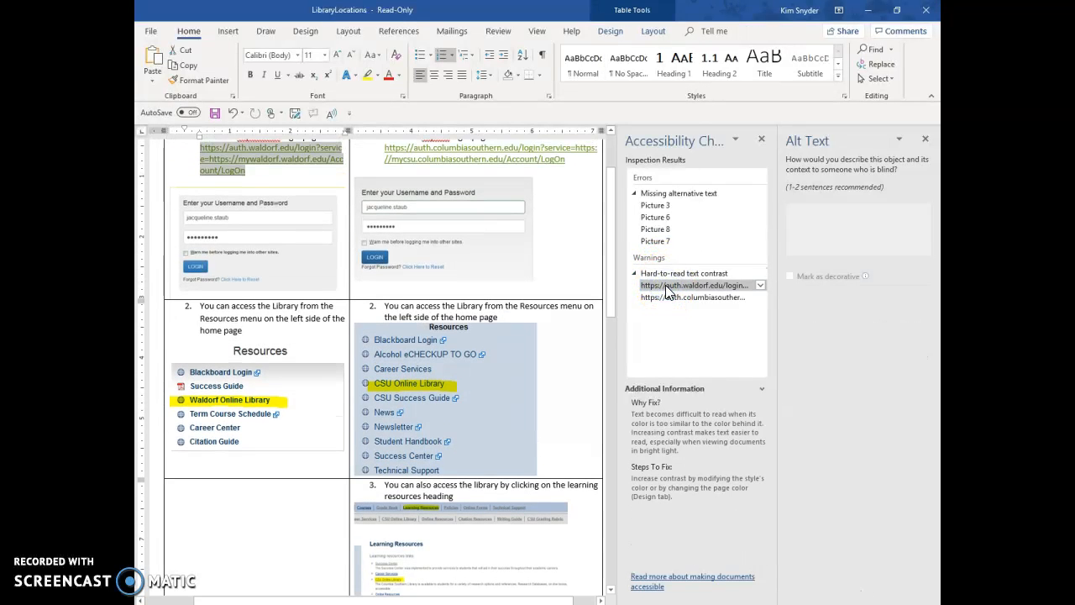
pyautogui.click(364, 156)
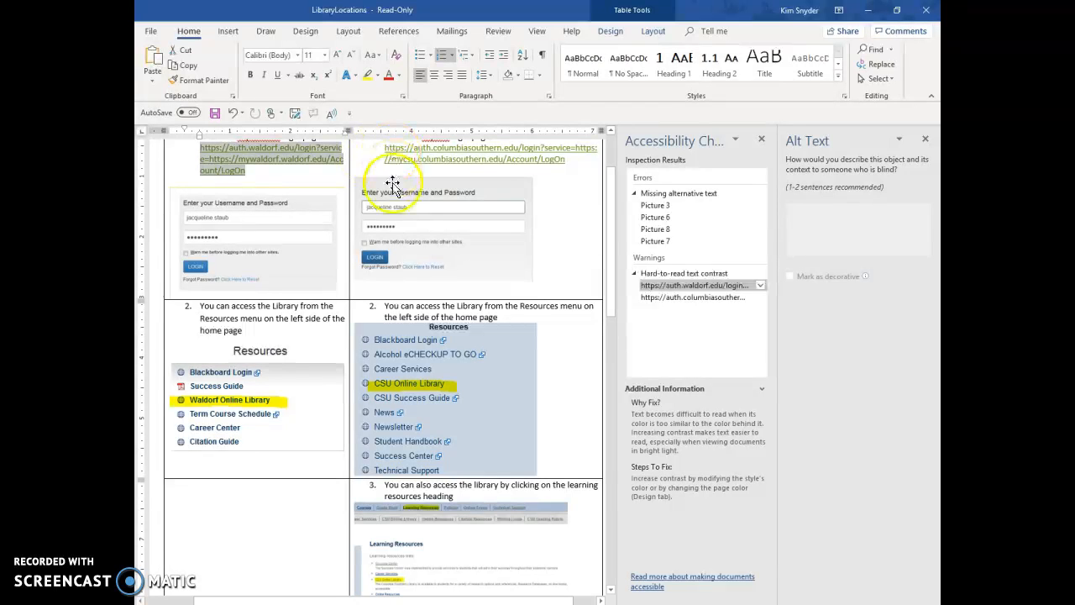
pyautogui.scroll(2, 393, 186)
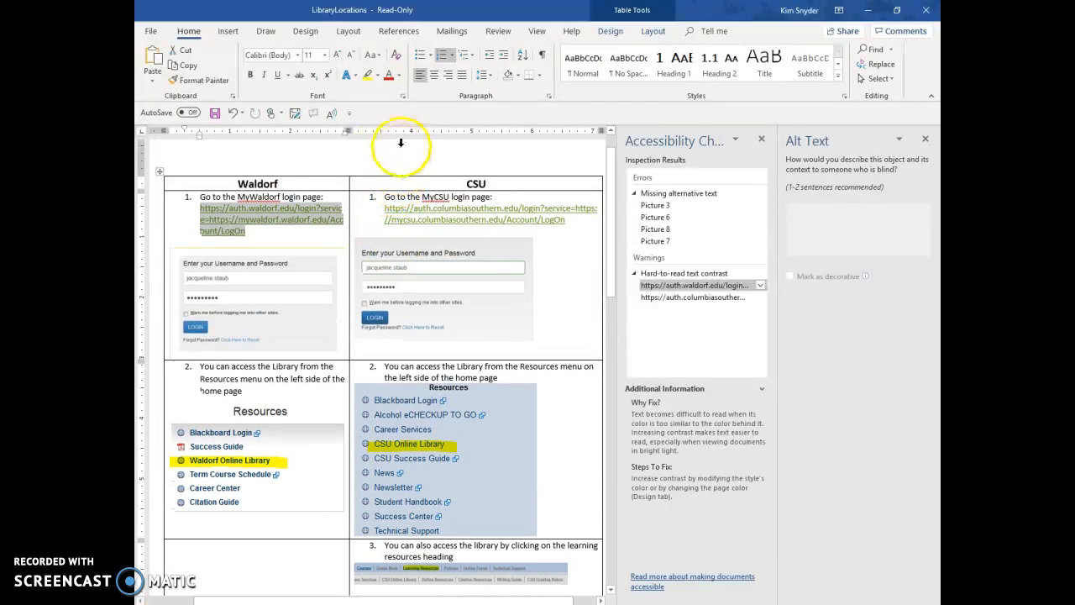
pyautogui.click(399, 79)
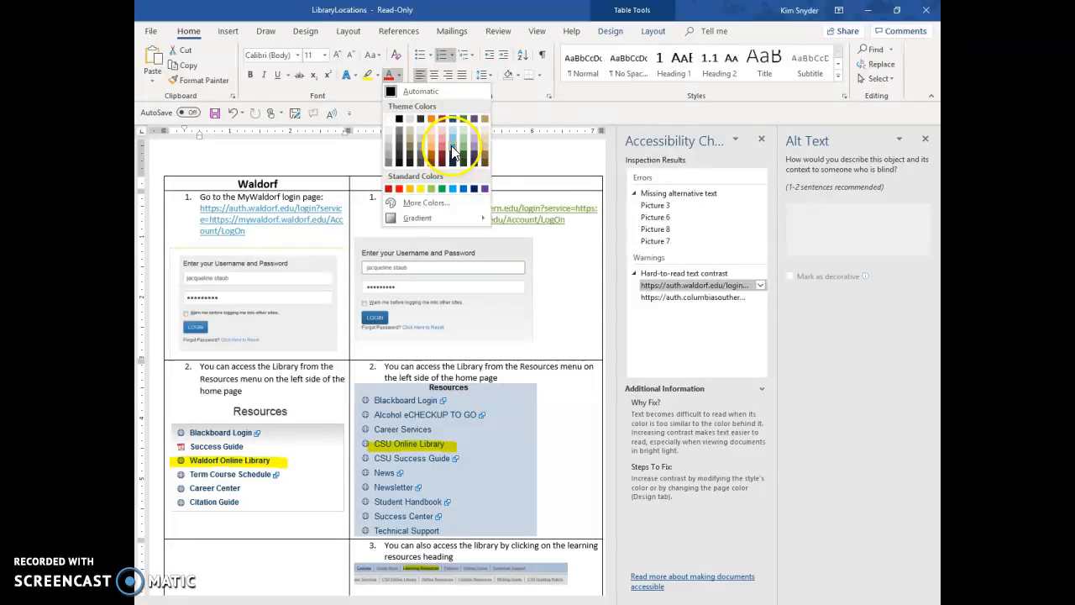
pyautogui.click(454, 190)
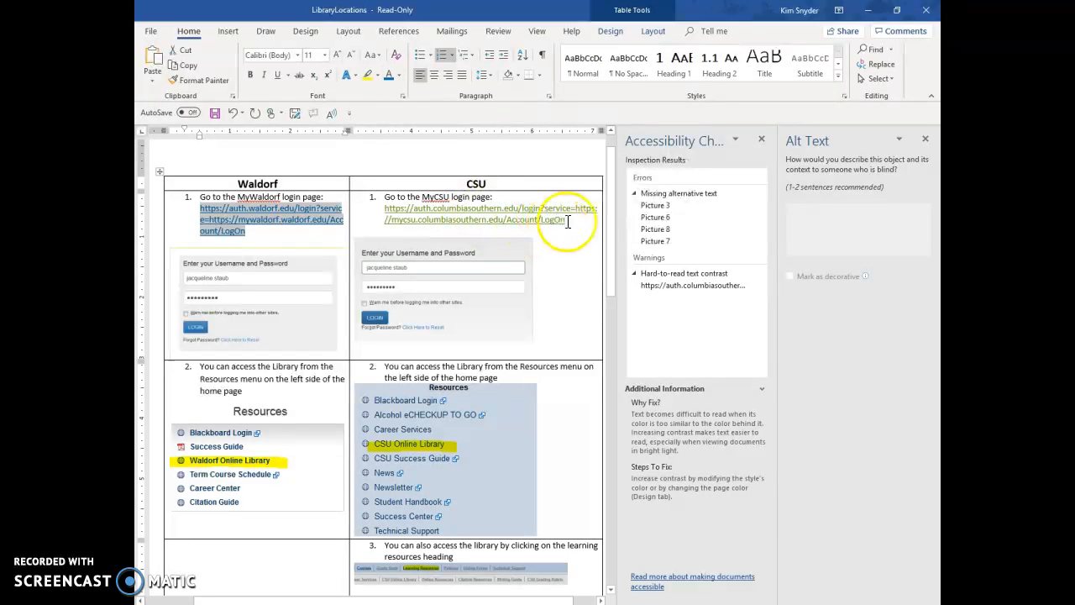
# Apply the same blue font color to the flagged Columbia Southern login link in the CSU column
pyautogui.click(678, 284)
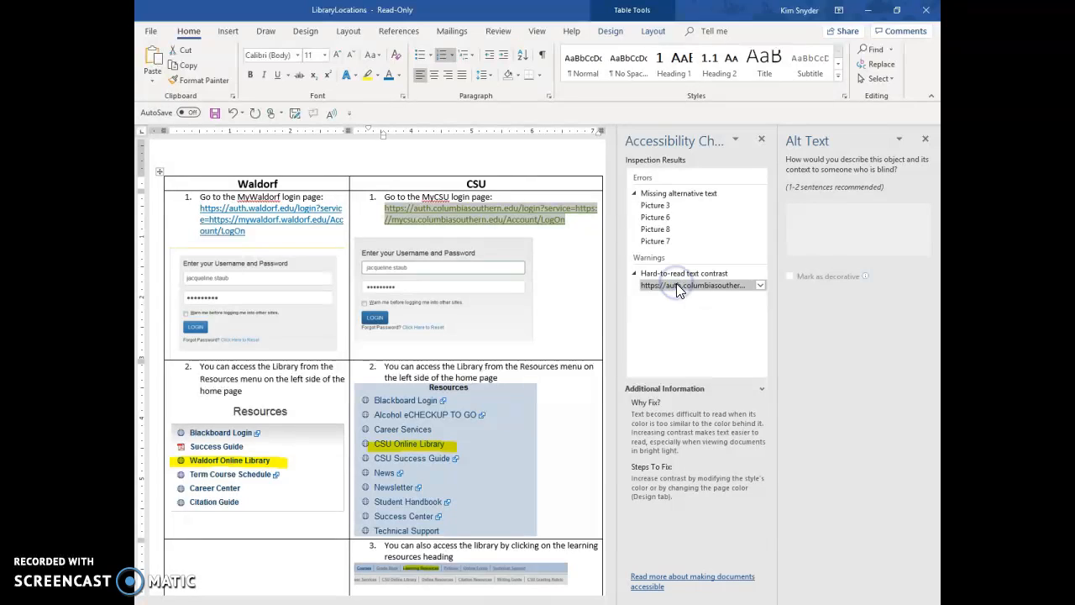
pyautogui.click(388, 75)
pyautogui.click(697, 307)
pyautogui.click(677, 205)
pyautogui.click(657, 242)
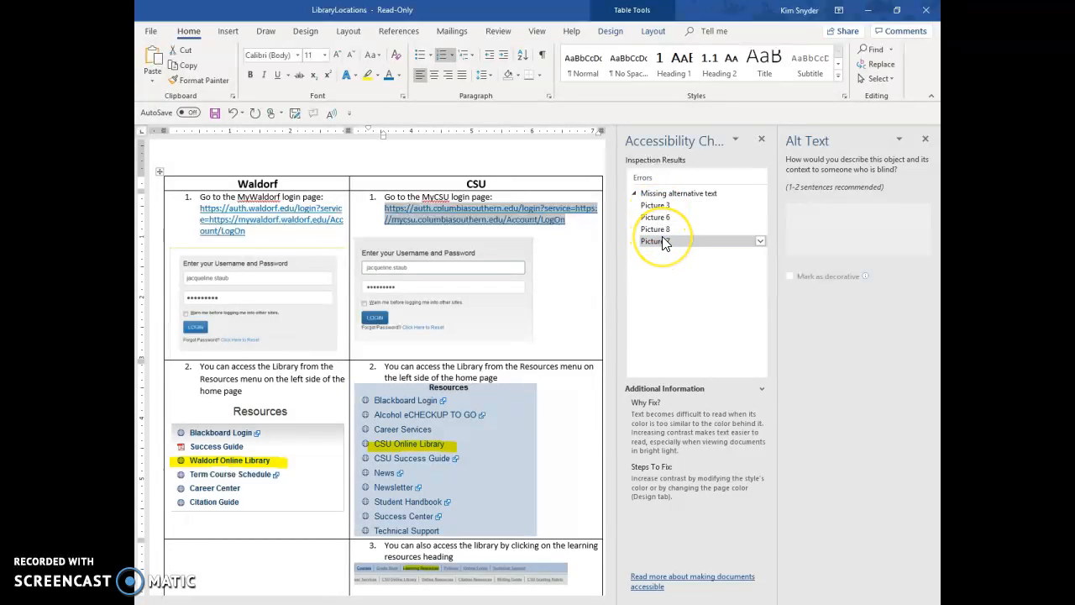